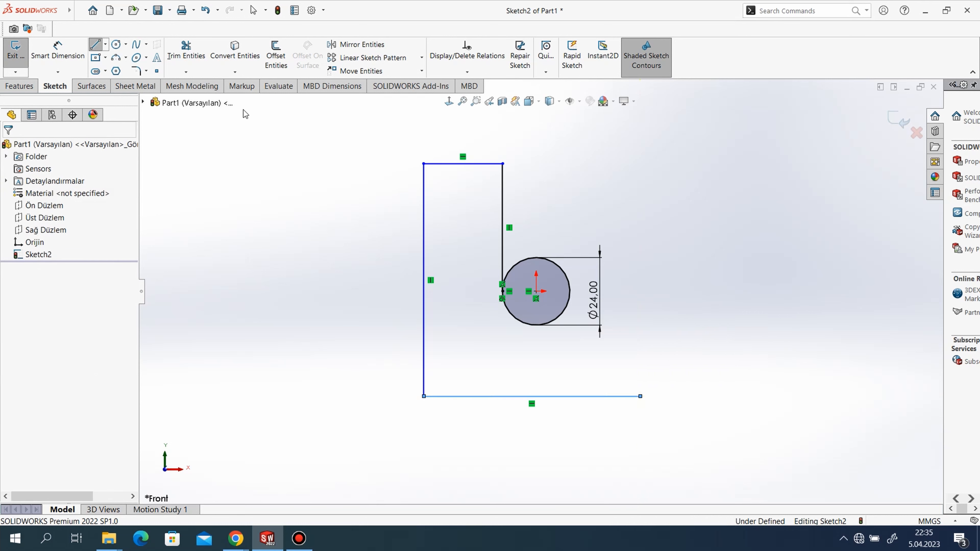
Close the profile with a vertical line up from the circle, a short horizontal line and two tangent arcs ending at the bottom line
key("l")
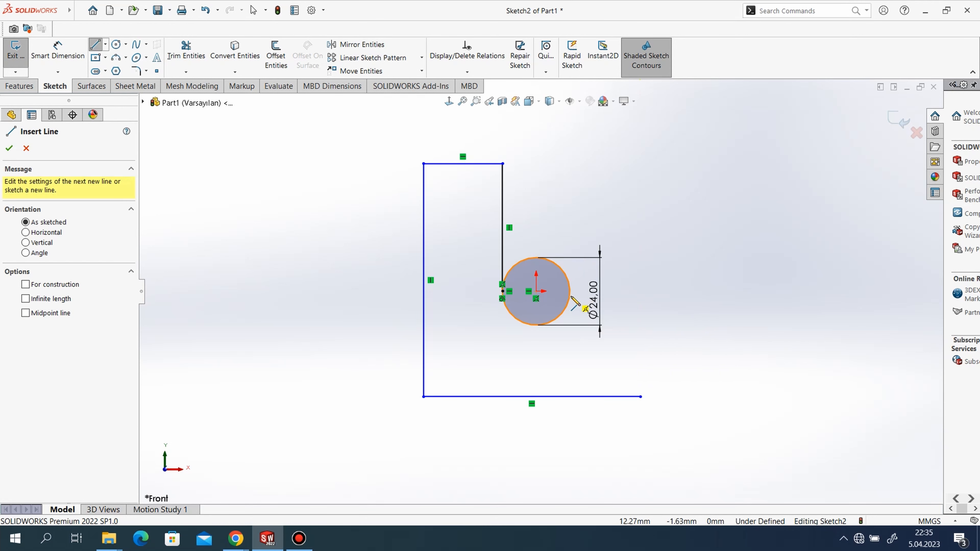
left_click(570, 291)
left_click(570, 258)
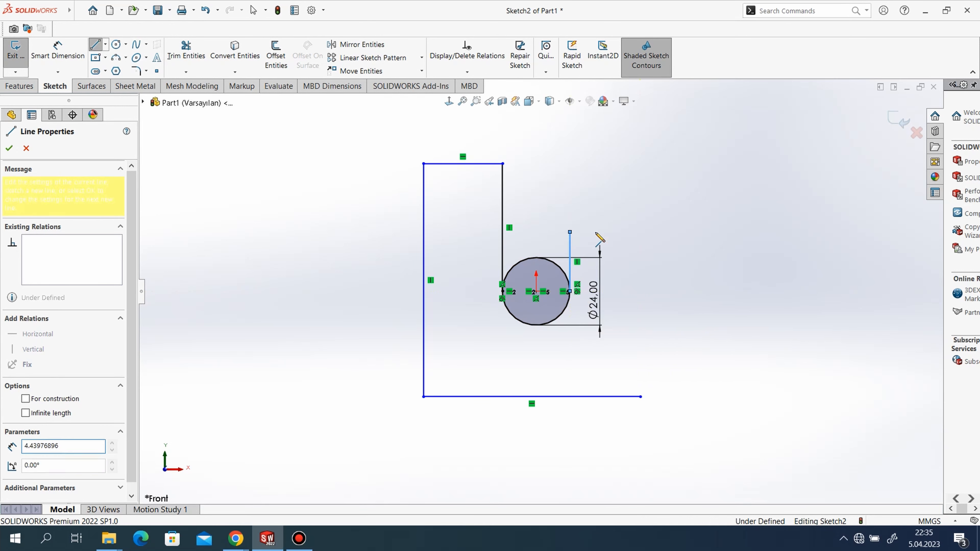
left_click(618, 258)
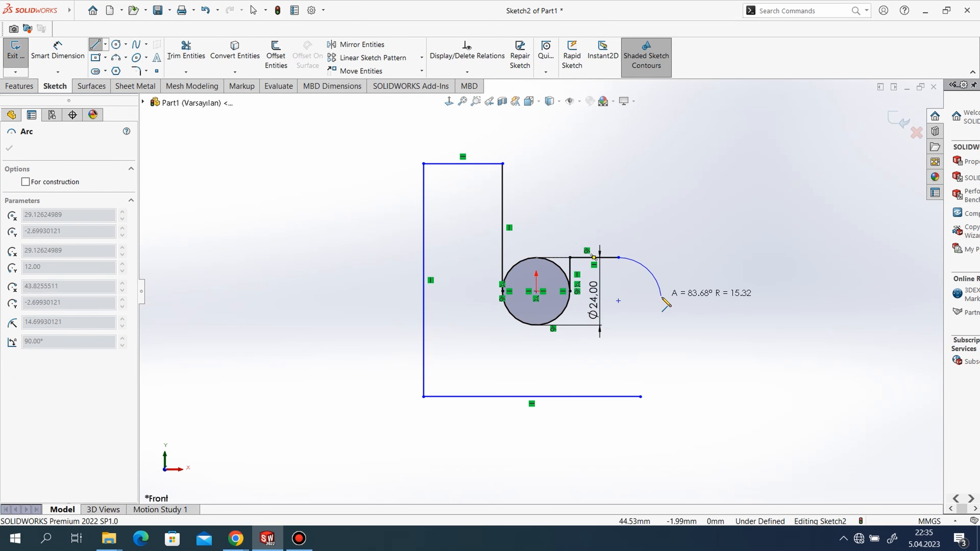
left_click(676, 316)
left_click(641, 397)
key("Escape")
Delete the tangent relation between the short horizontal line and the circle, and move the circle's diameter dimension away from the corner
right_click(587, 251)
left_click(634, 385)
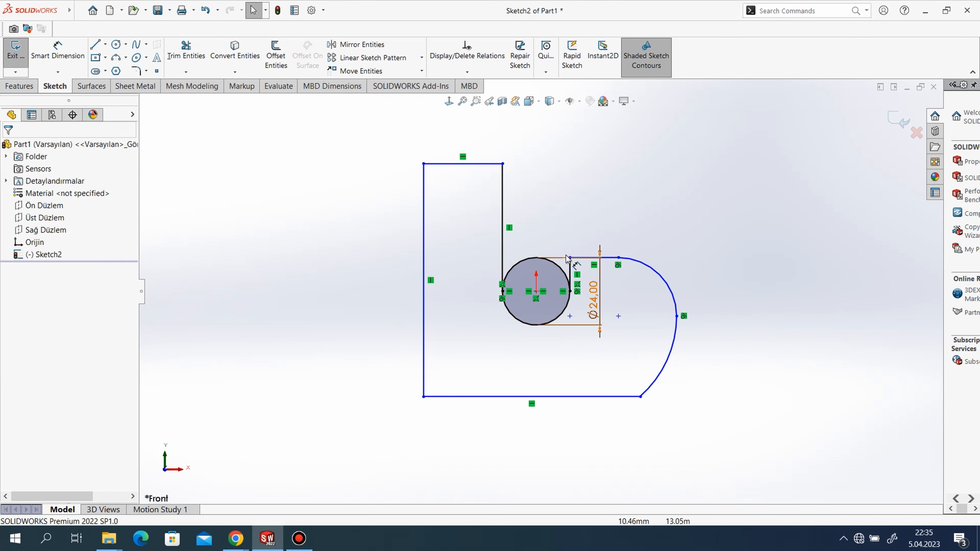
left_click_drag(566, 255, 560, 231)
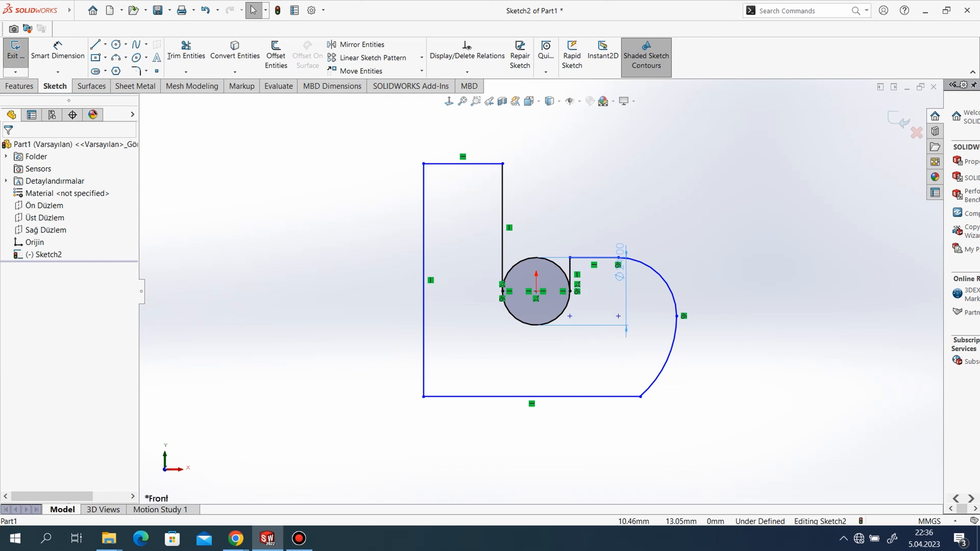
left_click_drag(624, 276, 577, 320)
left_click_drag(551, 350, 551, 350)
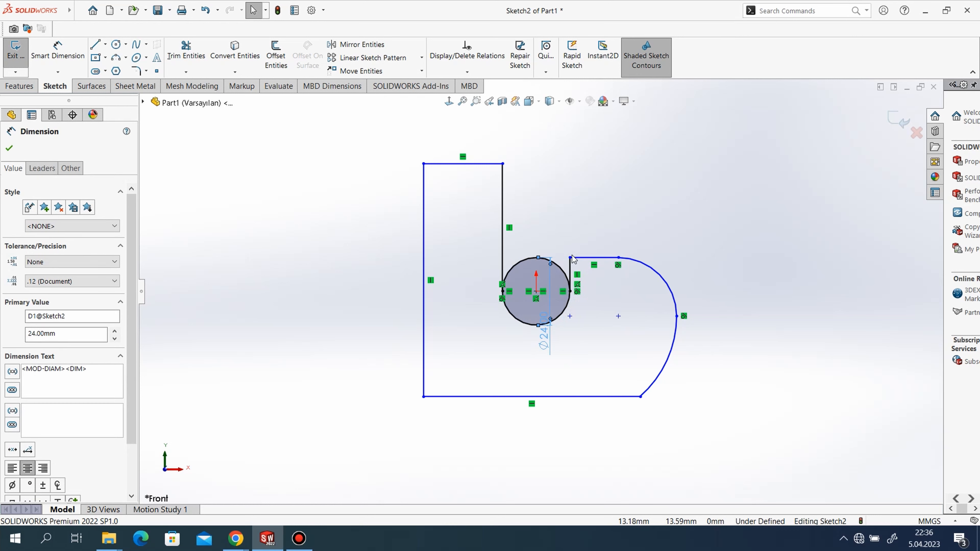
Raise the short horizontal line above the circle and delete the equal relation linking it to the adjoining vertical line
left_click_drag(570, 259, 570, 227)
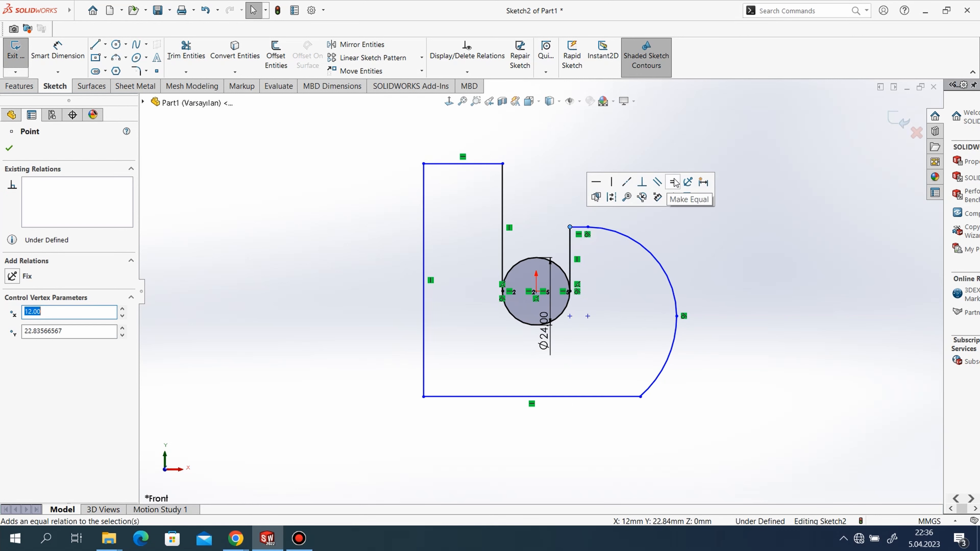
left_click(841, 221)
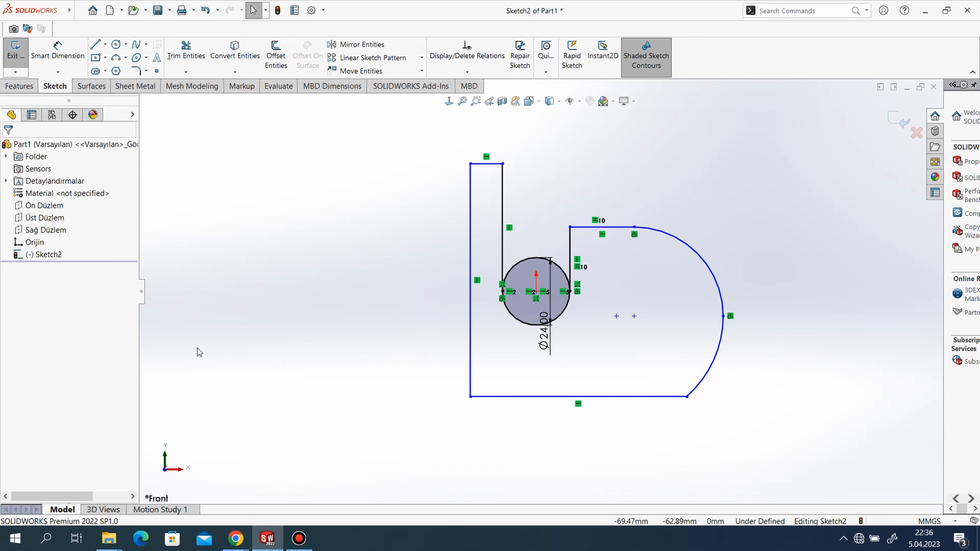
right_click(581, 276)
right_click(578, 266)
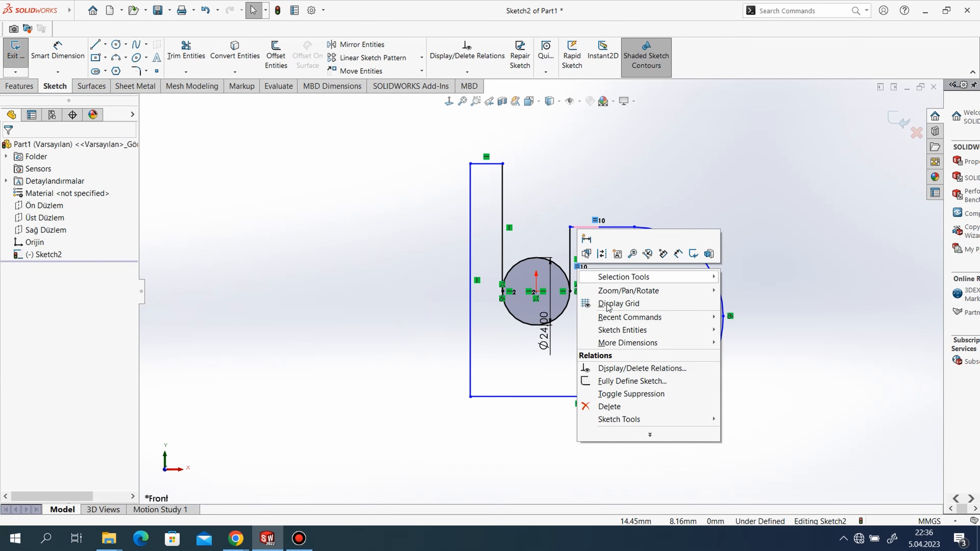
left_click(607, 408)
Dimension the overall height from the profile's upper outer corner to the bottom line as 72 mm
scroll(580, 288, "up", 3)
scroll(696, 276, "down", 4)
left_click(58, 52)
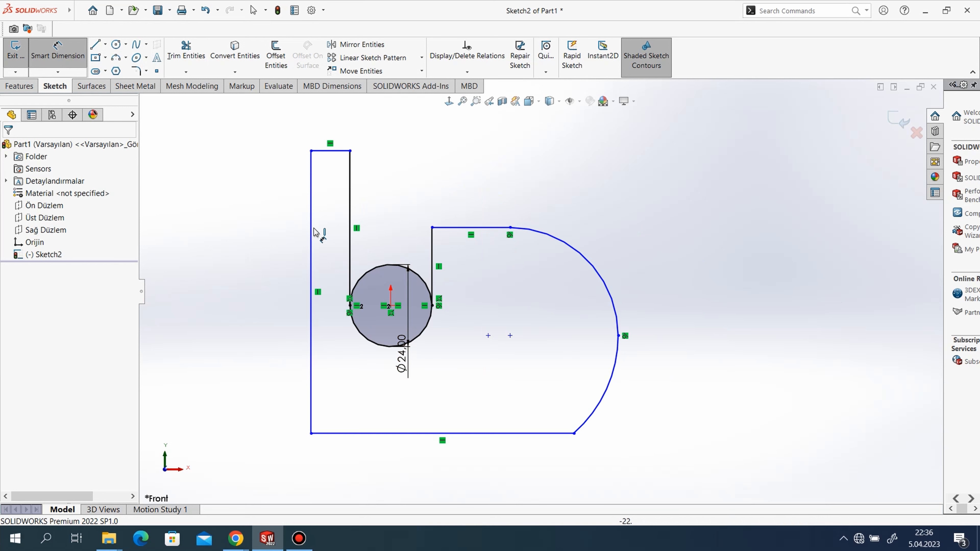
left_click(311, 151)
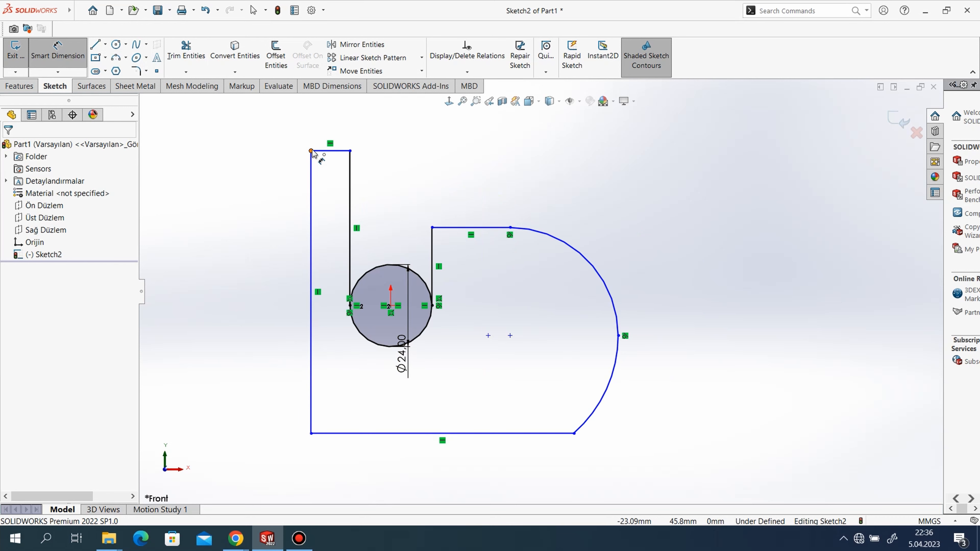
left_click(371, 434)
left_click(241, 332)
type("72")
key("Return")
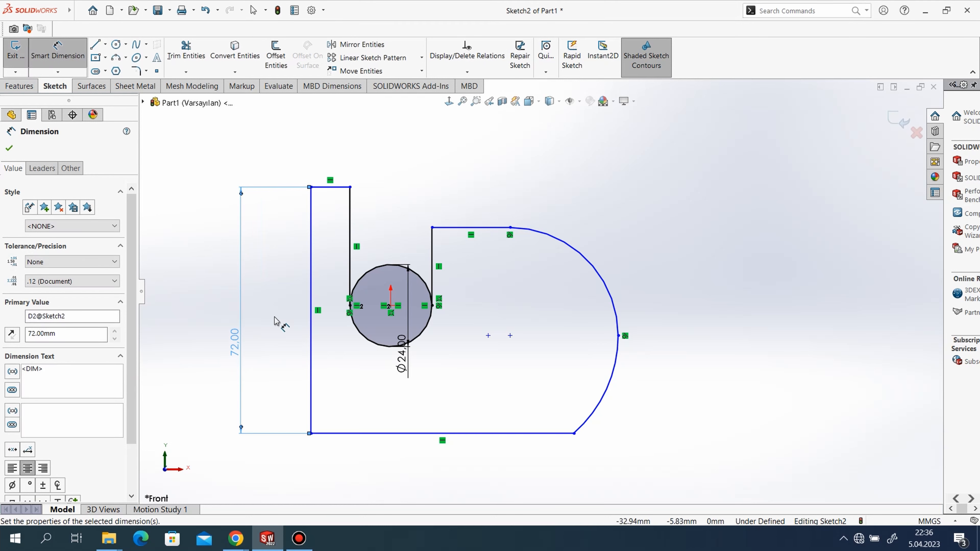
Dimension the top line of the upright as 28 mm and the bottom line as 70 mm
left_click(339, 187)
left_click(339, 159)
type("28")
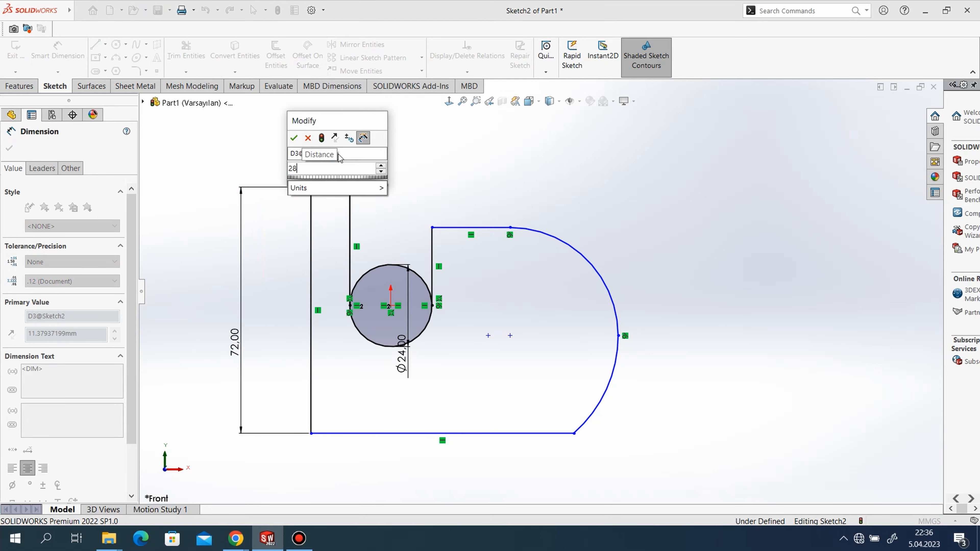
key("Return")
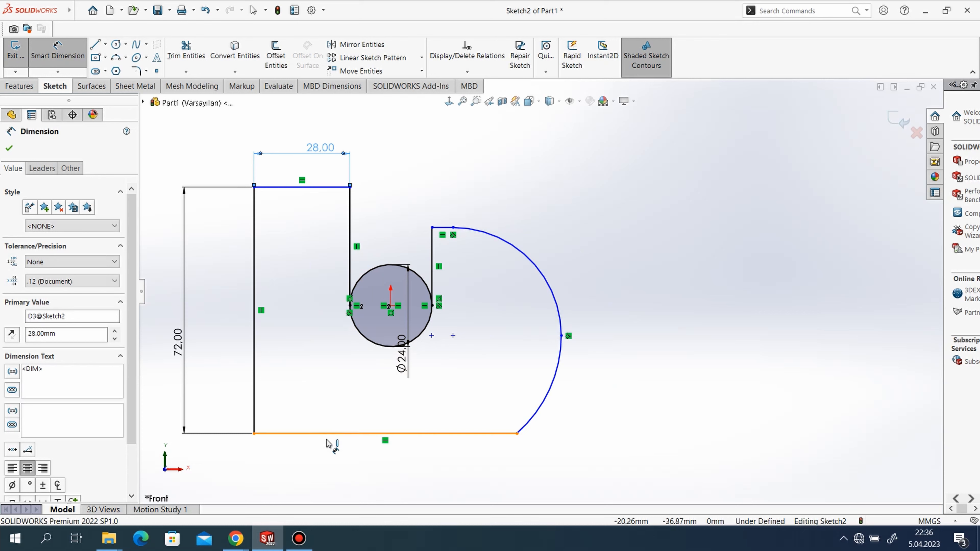
left_click(332, 434)
left_click(331, 471)
type("70")
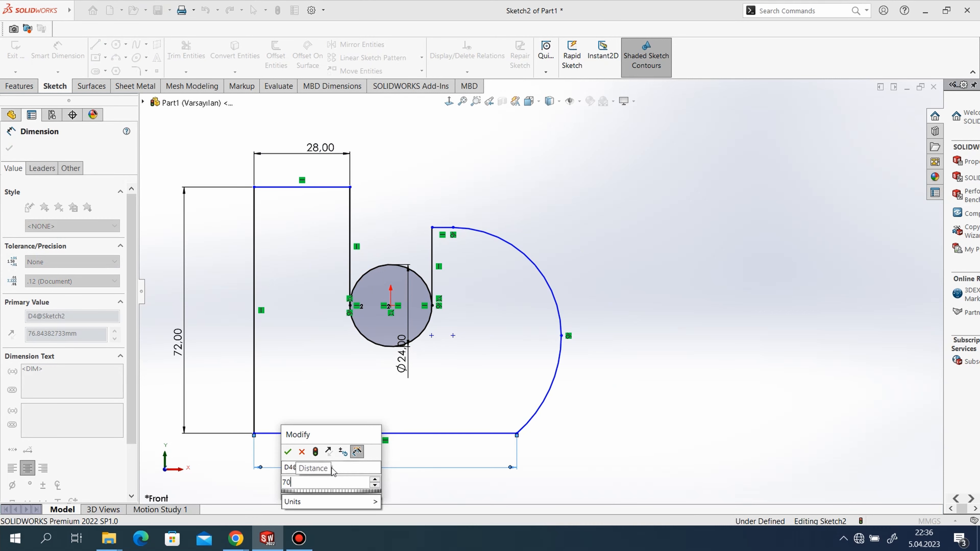
key("Return")
right_click(488, 195)
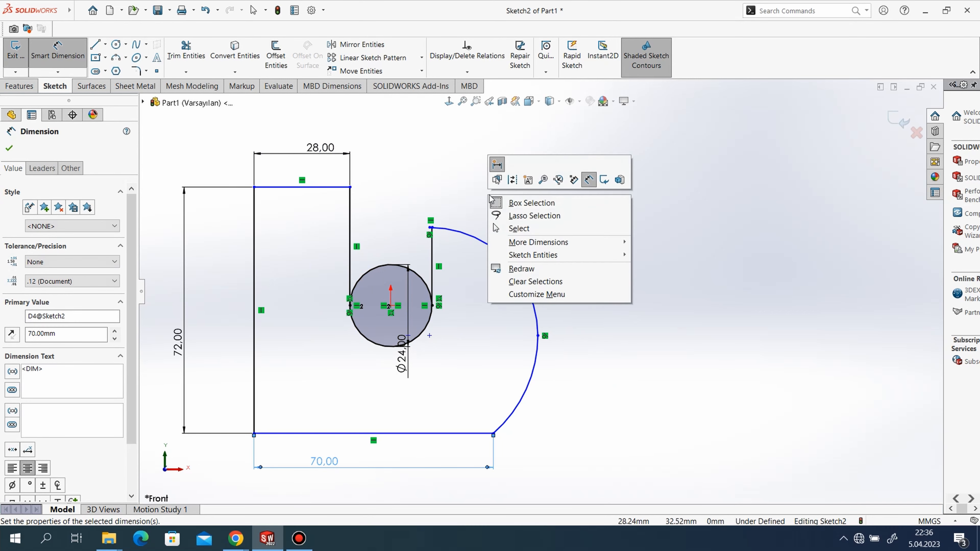
left_click(508, 227)
Stretch out the collapsed short horizontal line beside the arc and dimension its length as 16 mm
scroll(417, 219, "down", 5)
left_click_drag(458, 245, 579, 254)
left_click(57, 51)
left_click(524, 254)
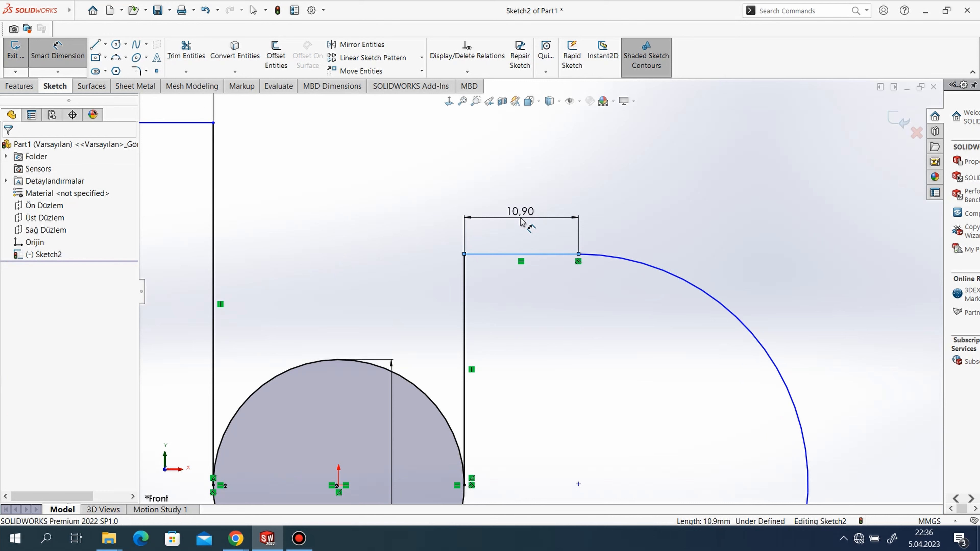
left_click(520, 219)
type("1")
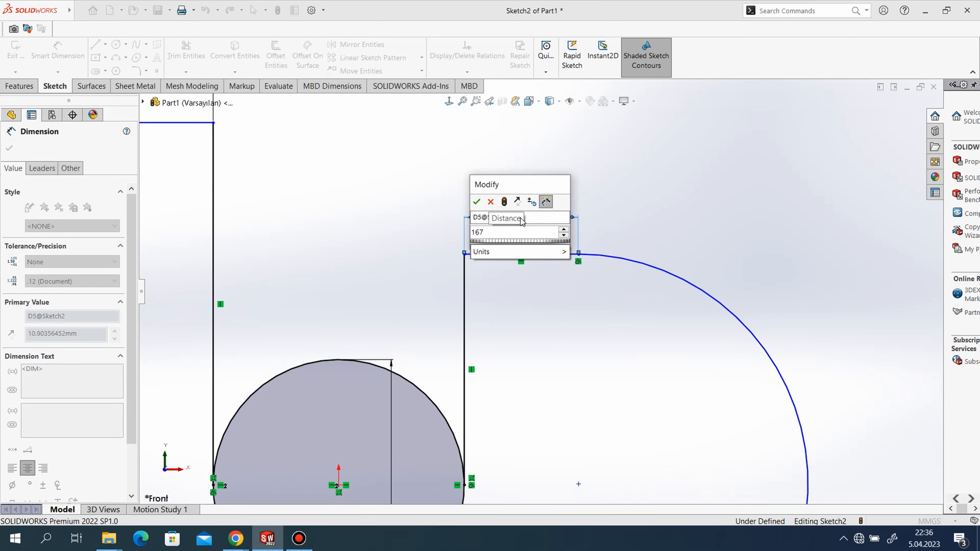
type("67")
key("BackSpace")
key("Return")
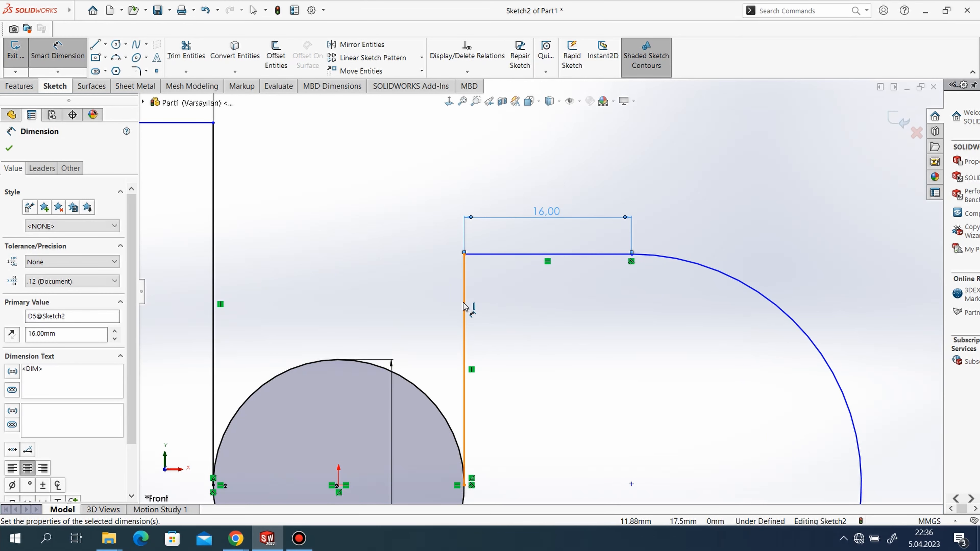
Dimension the short vertical line rising from the circle as 22 mm
left_click(464, 307)
left_click(543, 403)
type("22")
key("Return")
Dimension the vertical distance between the short horizontal line and the bottom line as 48 mm
scroll(543, 403, "up", 8)
left_click(549, 283)
left_click(544, 422)
left_click(672, 362)
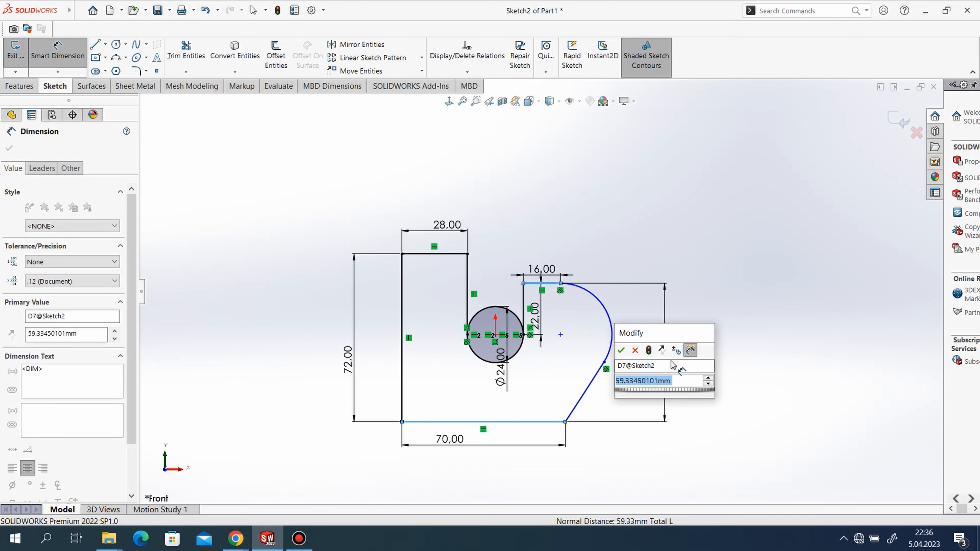
type("48")
key("Return")
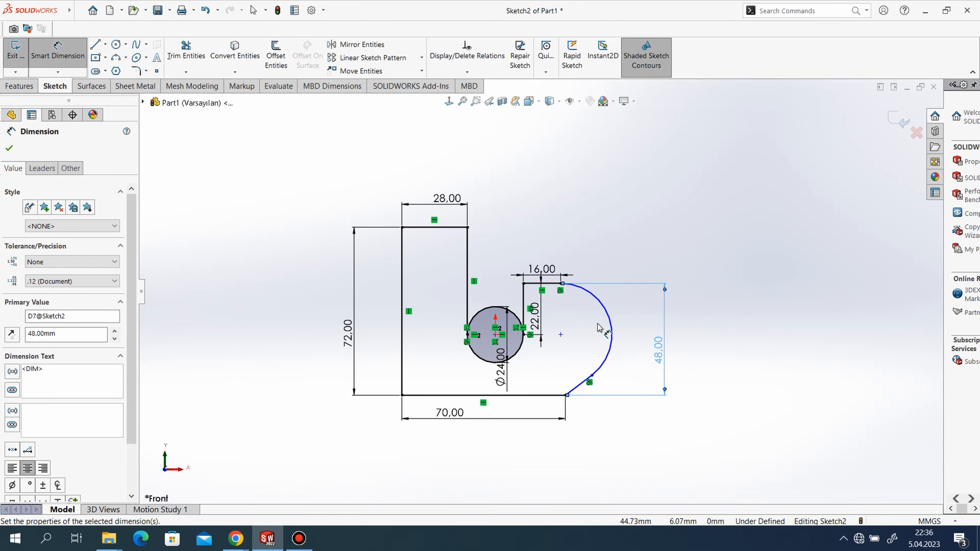
Set the upper arc's radius to 16 mm and the lower arc's radius to 32 mm
left_click(611, 328)
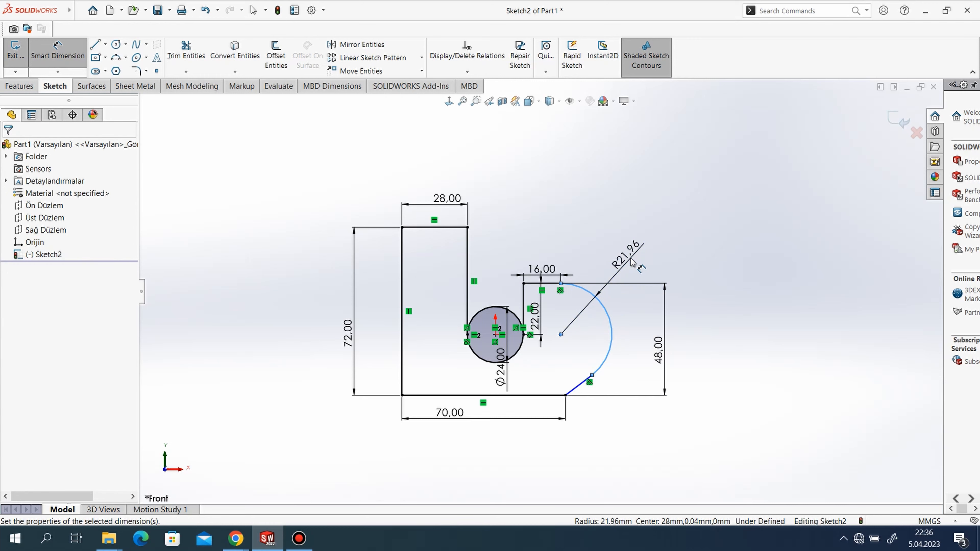
left_click(631, 262)
type("16")
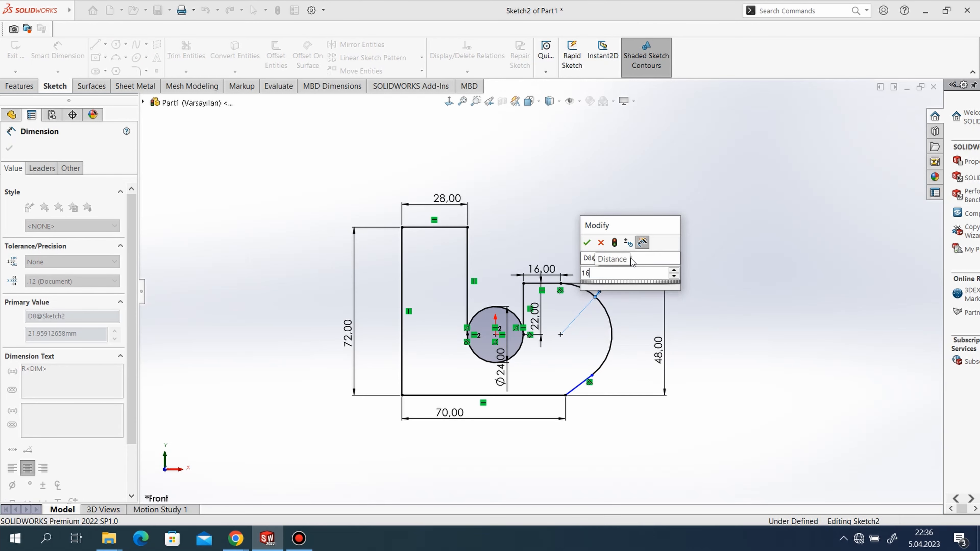
key("Return")
left_click(590, 356)
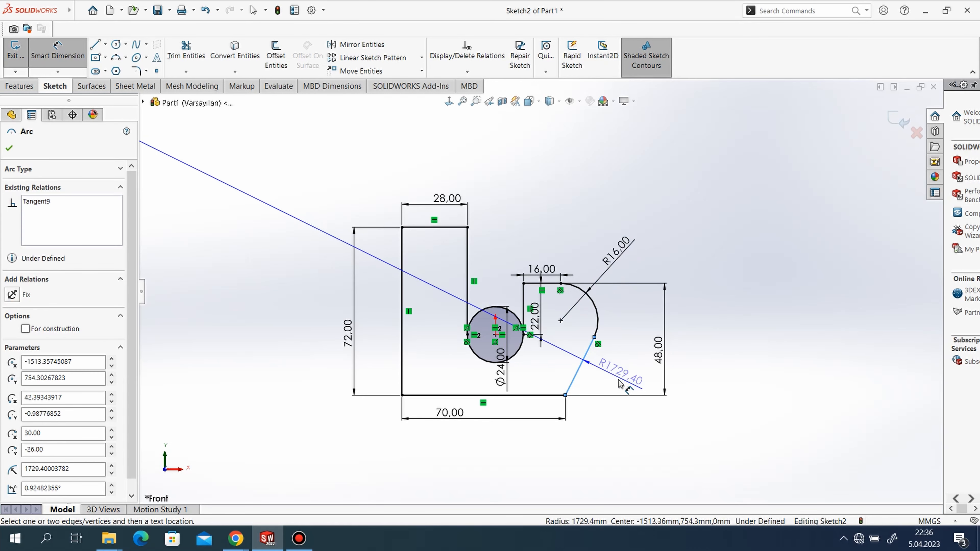
left_click(619, 384)
type("32")
key("Return")
scroll(565, 244, "up", 1)
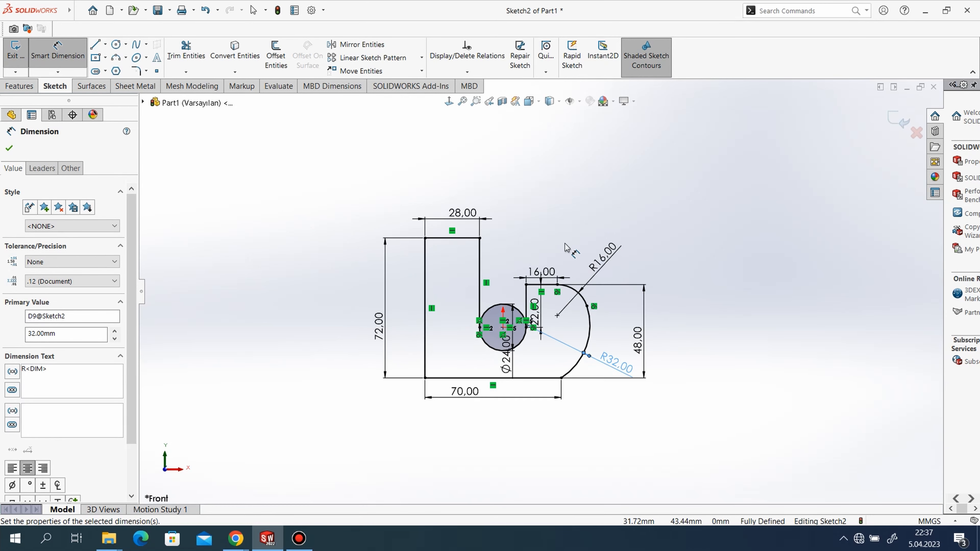
scroll(567, 241, "down", 2)
right_click(486, 249)
left_click(505, 283)
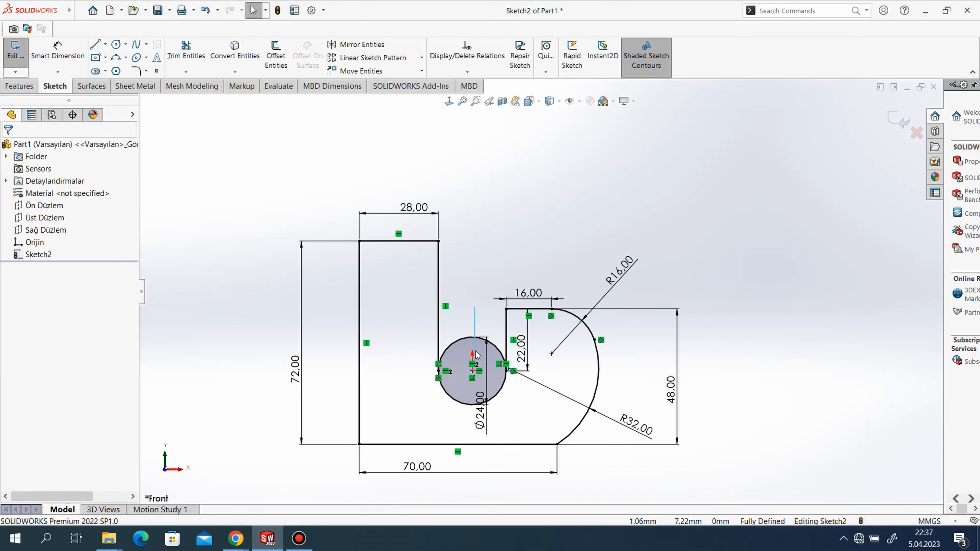
Trim away the upper half of the circle to leave a rounded slot bottom in the profile
left_click(186, 56)
left_click(471, 338)
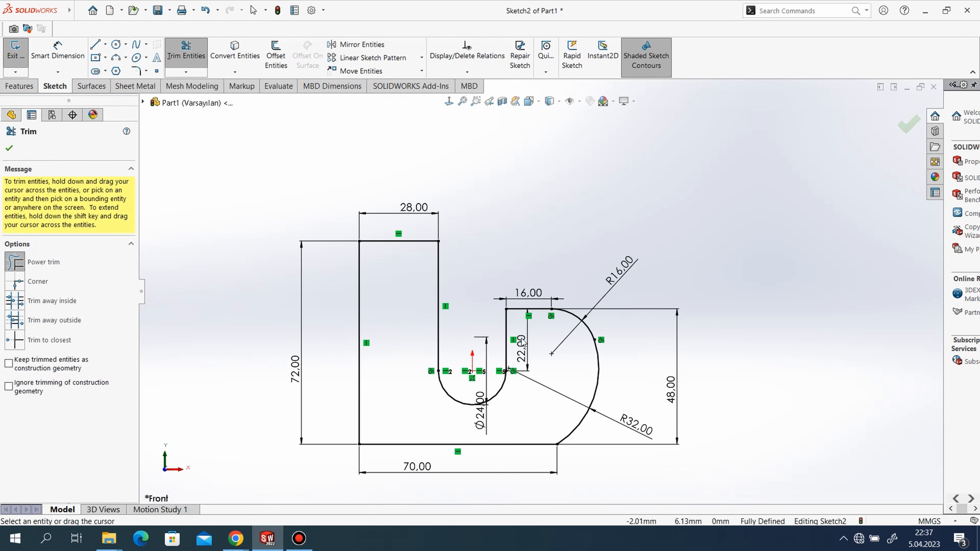
left_click(909, 125)
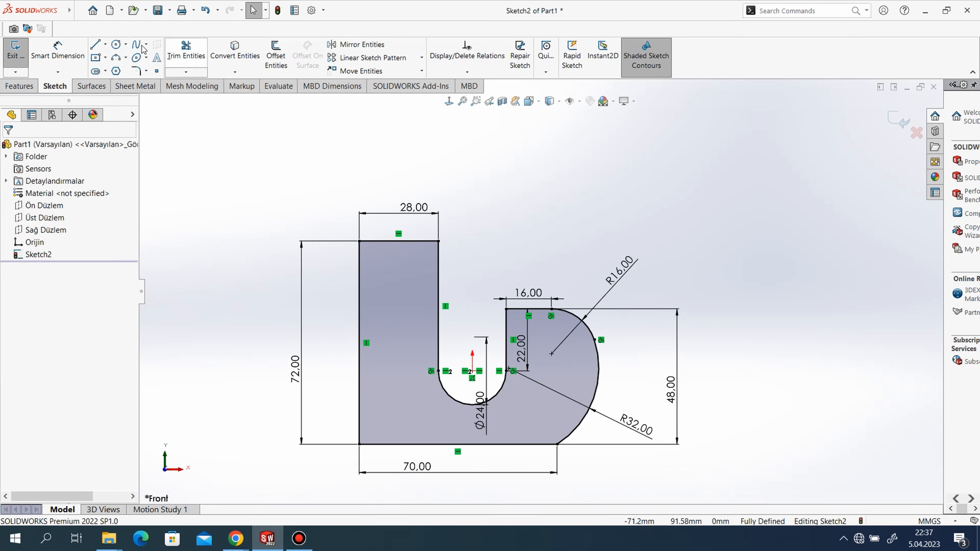
Extrude the profile as a boss with a Mid Plane end condition and a depth of 56 mm
left_click(24, 87)
left_click(21, 54)
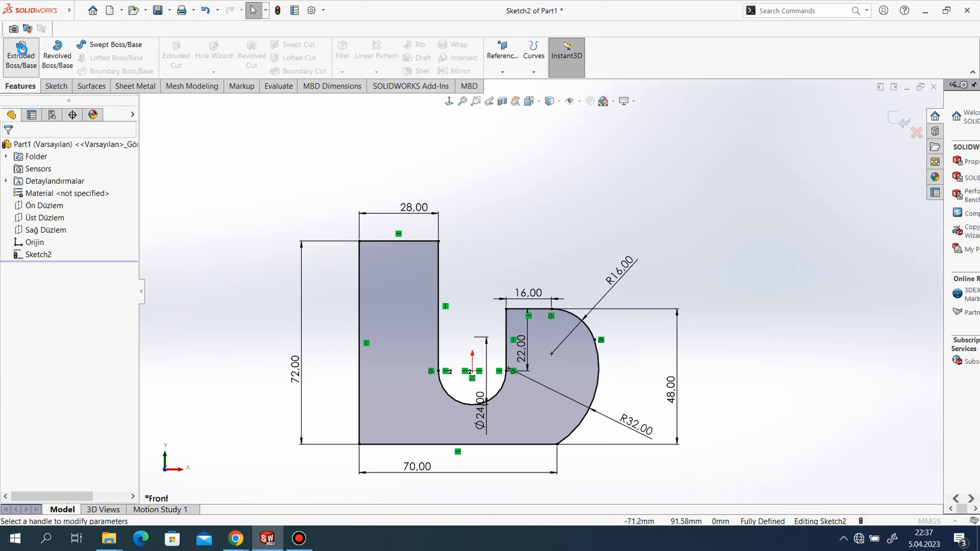
left_click(42, 219)
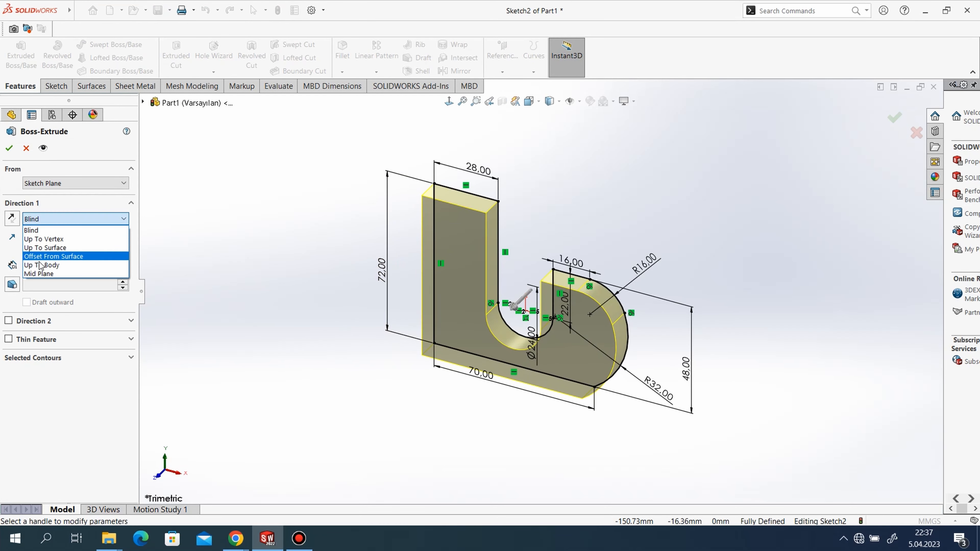
left_click(38, 273)
type("56.00mm")
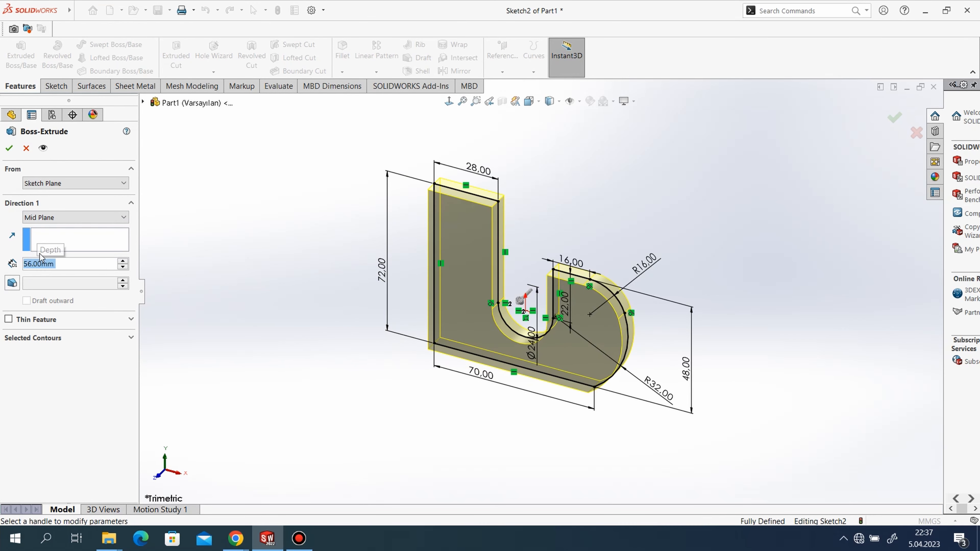
key("Return")
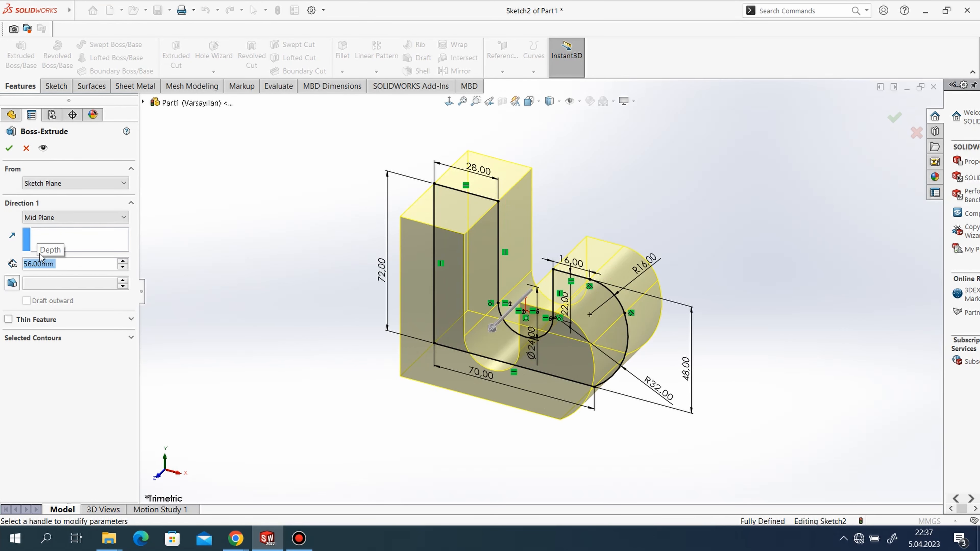
left_click(8, 148)
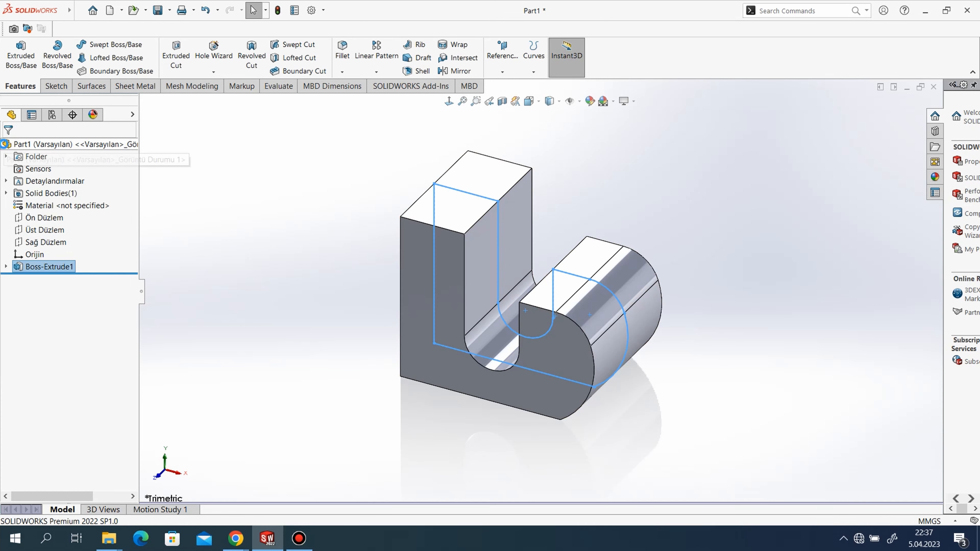
left_click(279, 302)
Sketch a right triangle, about 11 mm wide and 8 mm high, in the upper corner of the upright's inner face
left_click(57, 87)
left_click(15, 52)
left_click(526, 249)
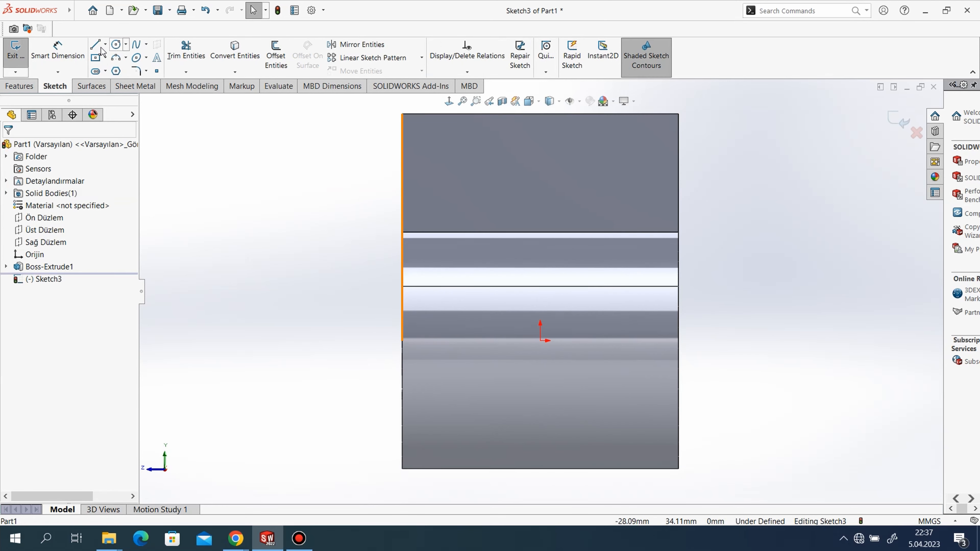
left_click(96, 45)
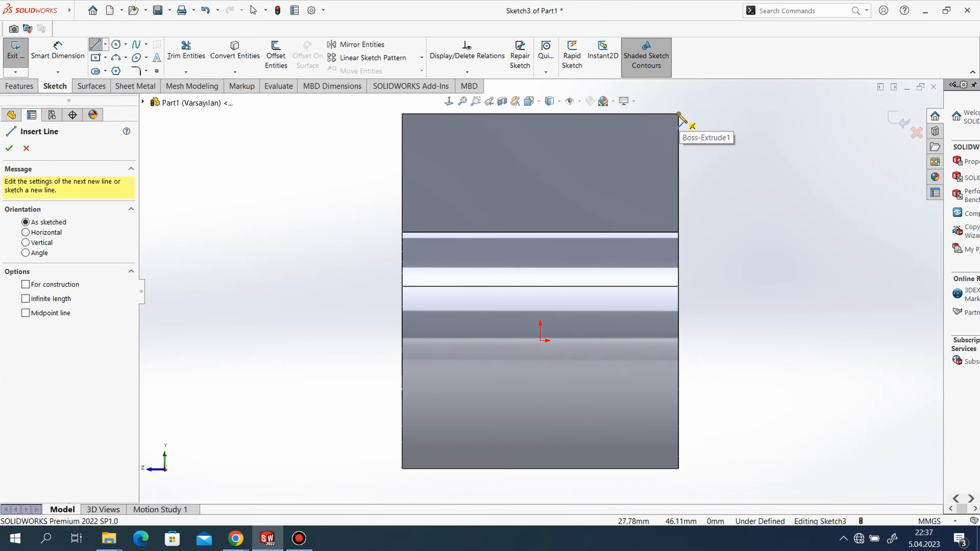
left_click(678, 114)
left_click(624, 114)
left_click(679, 154)
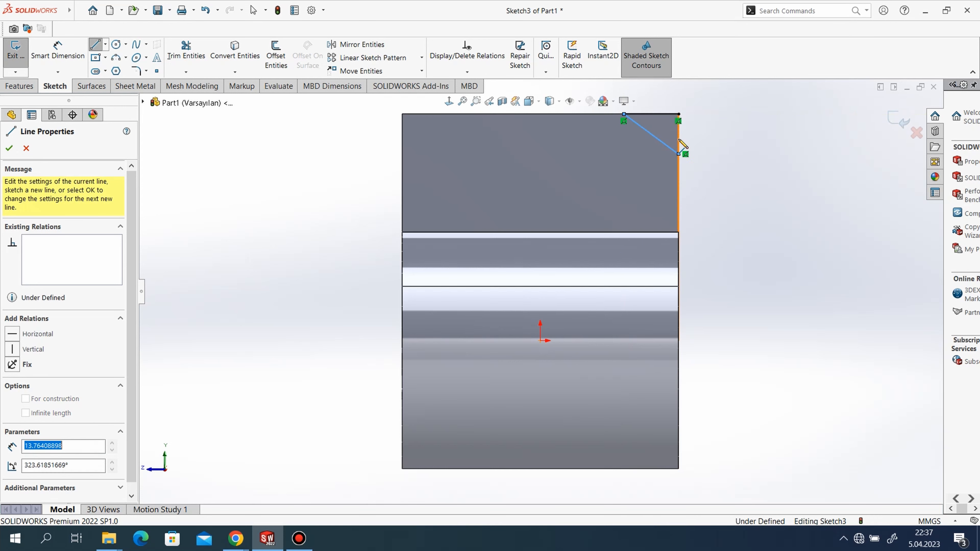
left_click(679, 115)
right_click(751, 153)
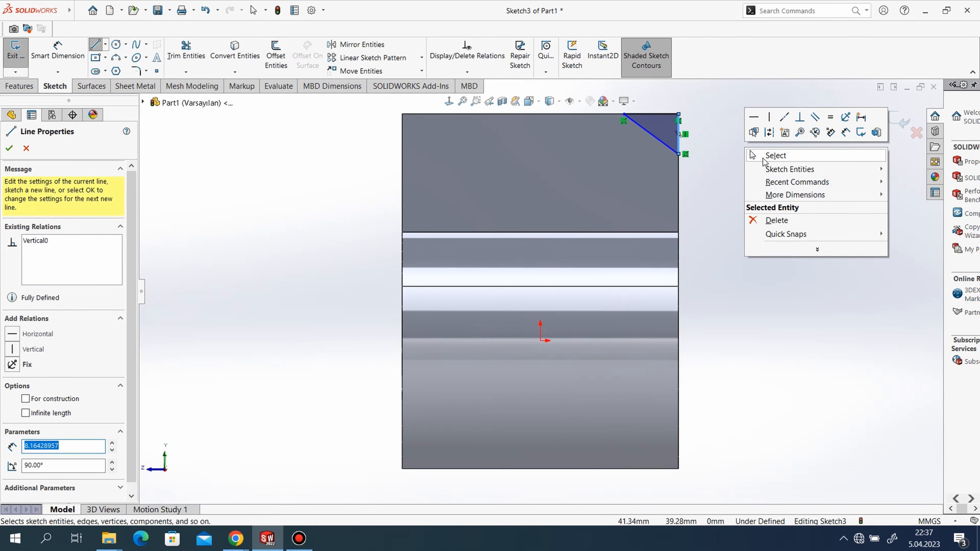
left_click(764, 159)
Dimension the corner triangle's horizontal and vertical sides as 28 mm each
left_click(60, 54)
scroll(649, 351, "down", 1)
scroll(625, 185, "up", 1)
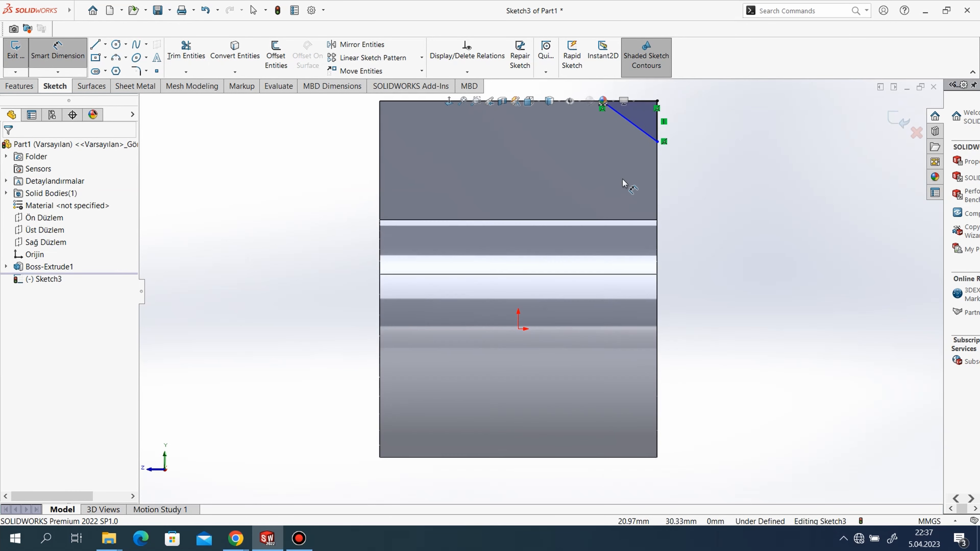
scroll(677, 270, "up", 2)
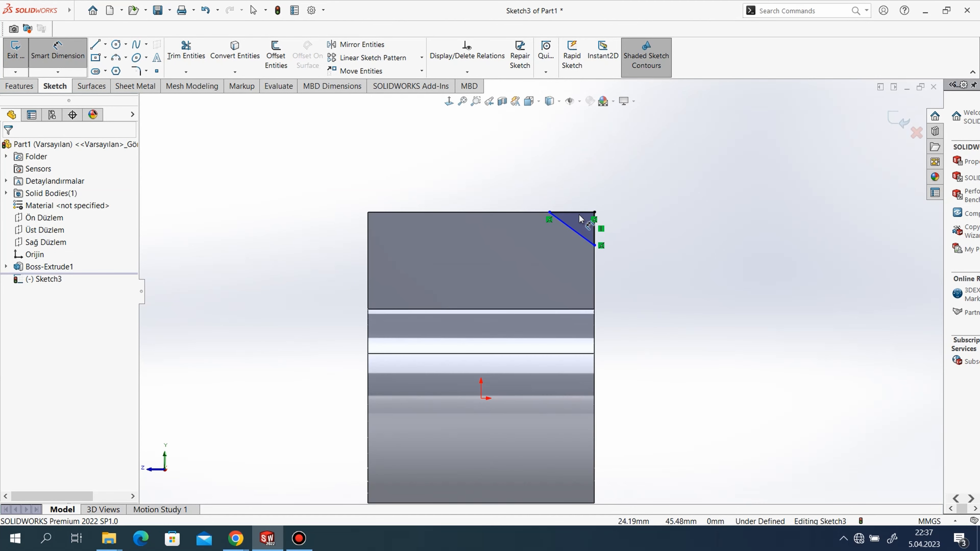
left_click(583, 216)
left_click(567, 192)
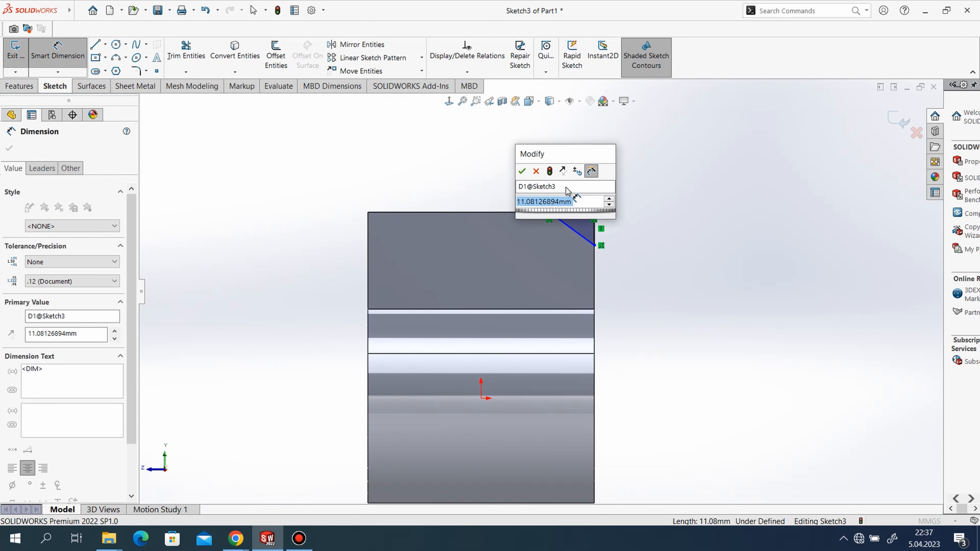
type("28")
key("Return")
left_click(595, 230)
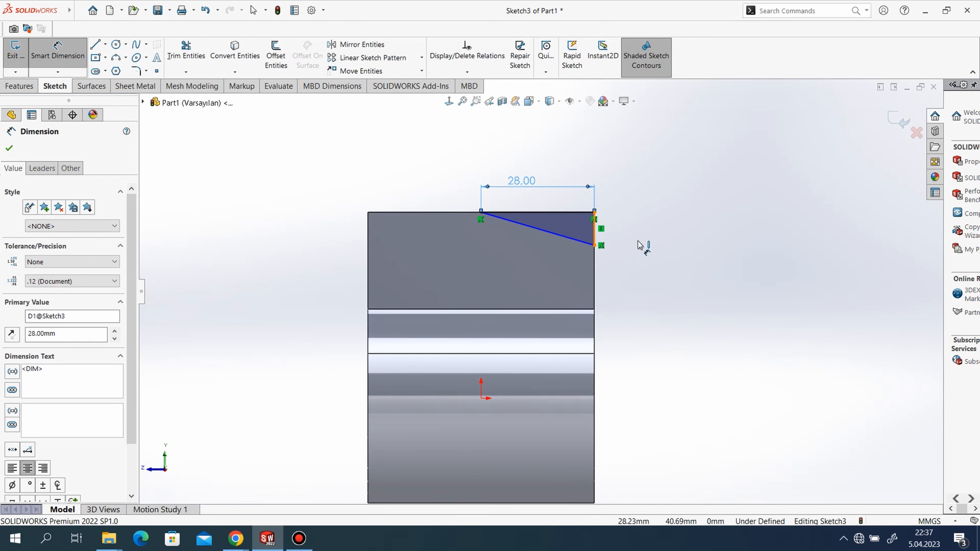
left_click(642, 236)
type("28")
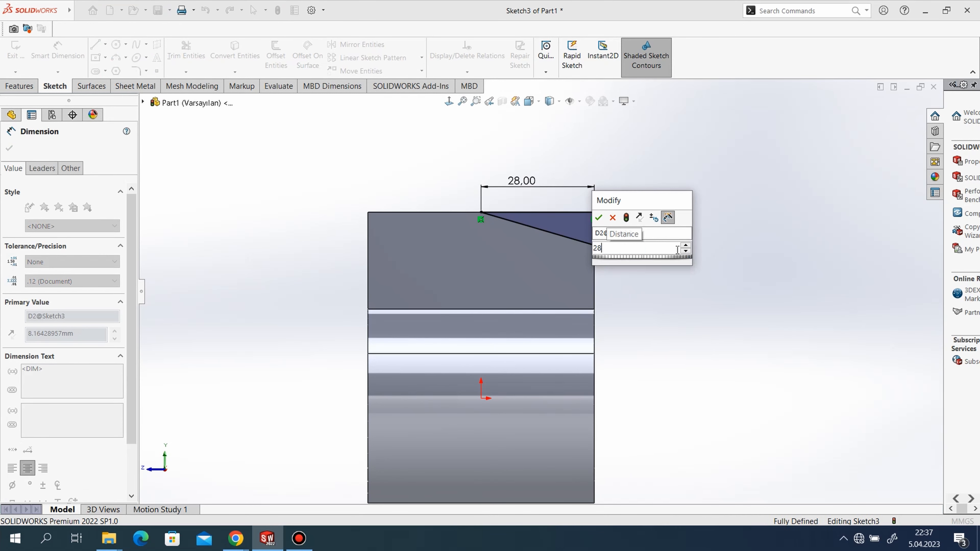
key("Return")
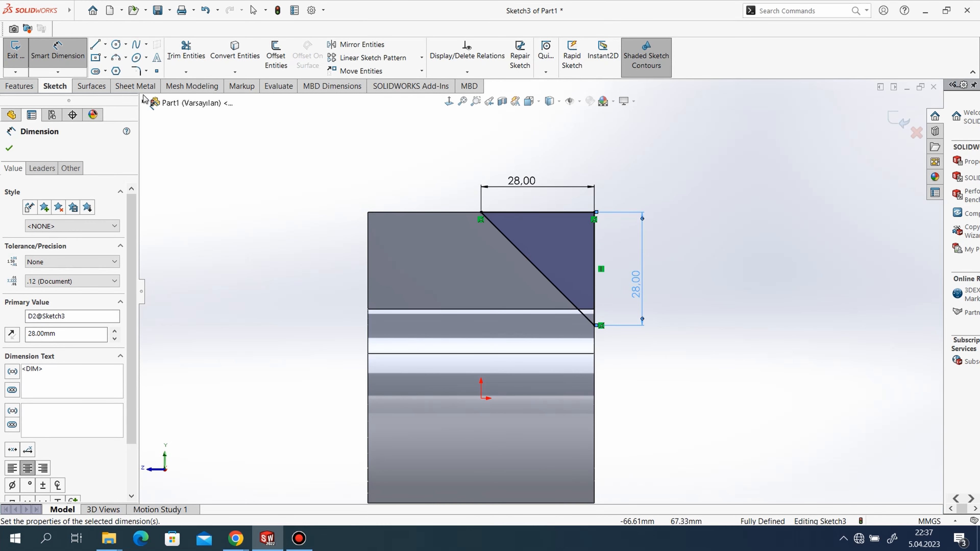
Sketch a corner rectangle about 9 by 5 mm, starting on the face's side edge opposite the triangle
left_click(105, 58)
left_click(116, 68)
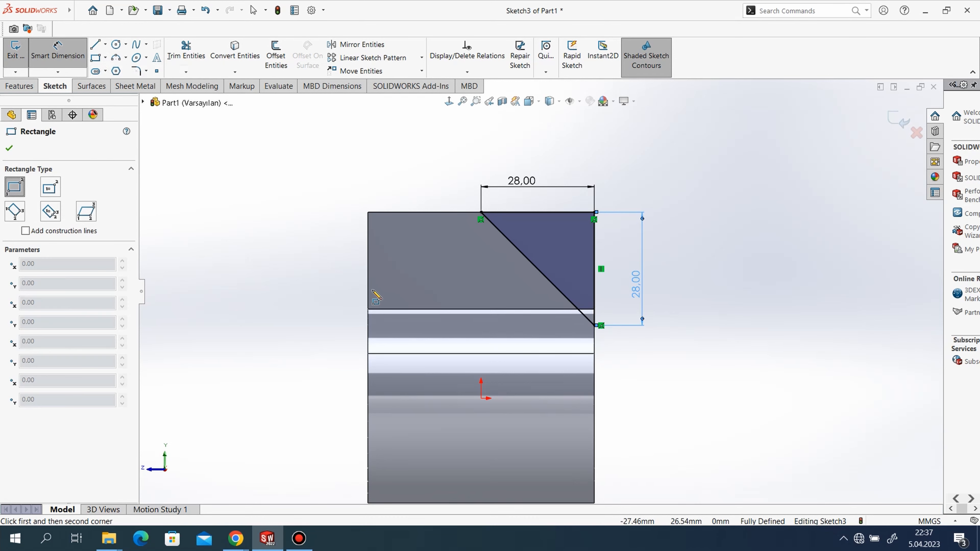
left_click(404, 295)
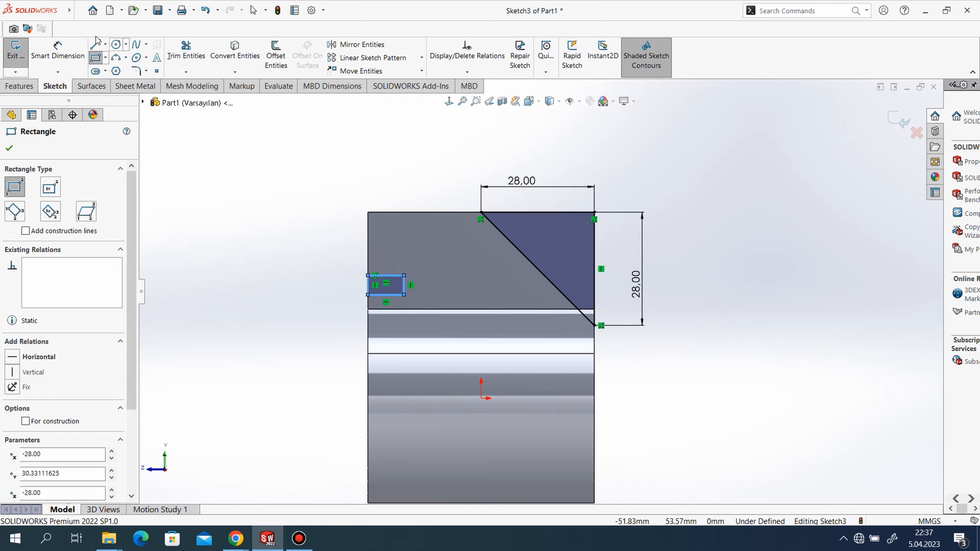
Dimension the rectangle as 8 mm wide and 16 mm high
left_click(58, 53)
left_click(399, 276)
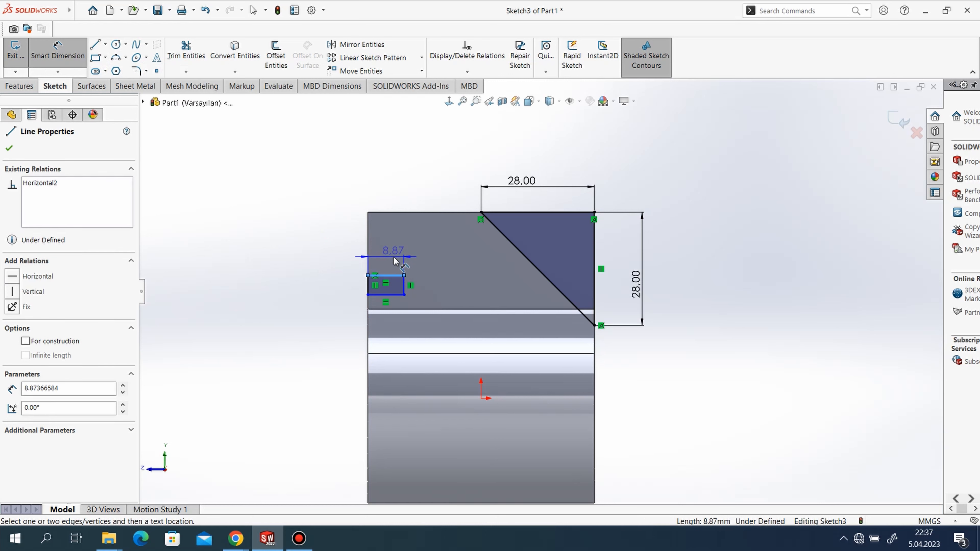
left_click(395, 258)
type("8")
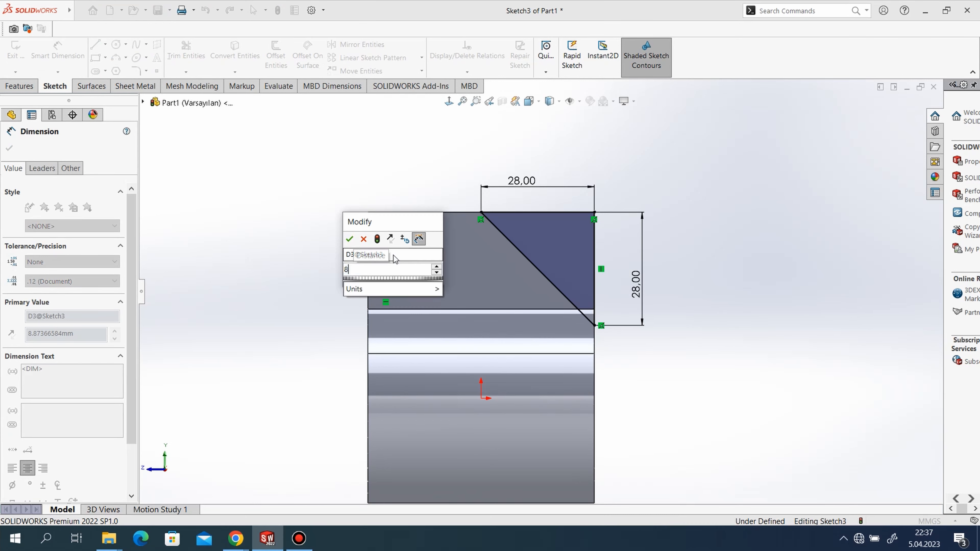
key("Return")
scroll(367, 284, "down", 5)
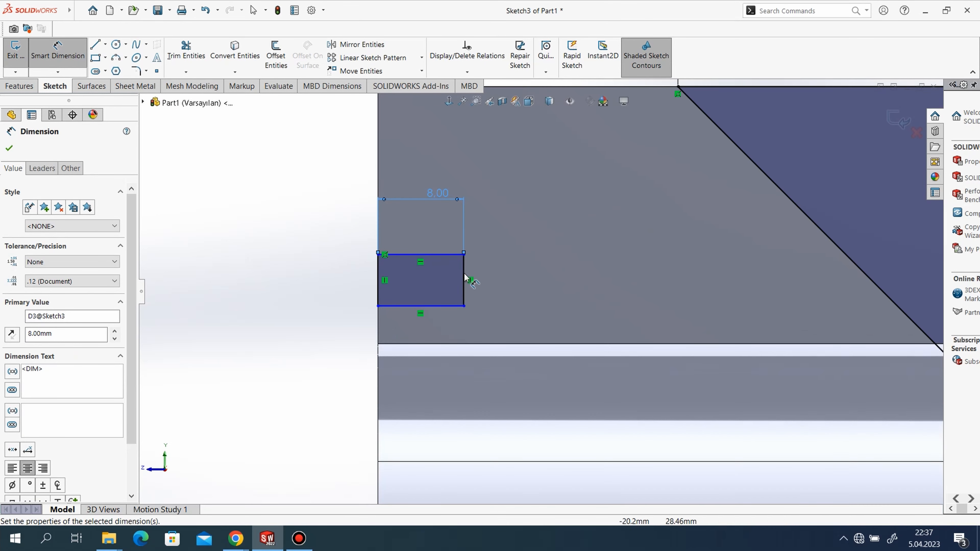
left_click(494, 278)
left_click(508, 284)
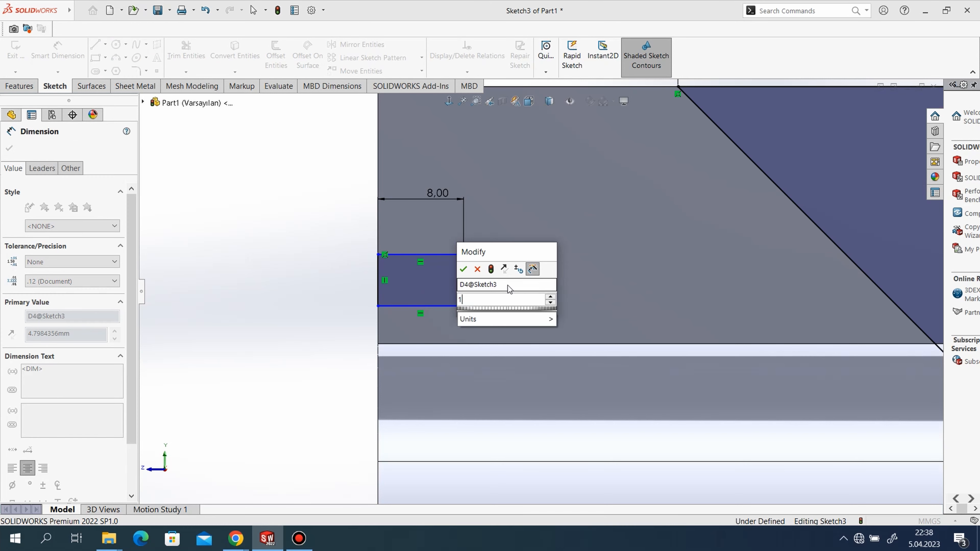
type("16")
key("Return")
Dimension the distance from the rectangle's upper side to the top edge of the upright as 8 mm
scroll(508, 285, "up", 1)
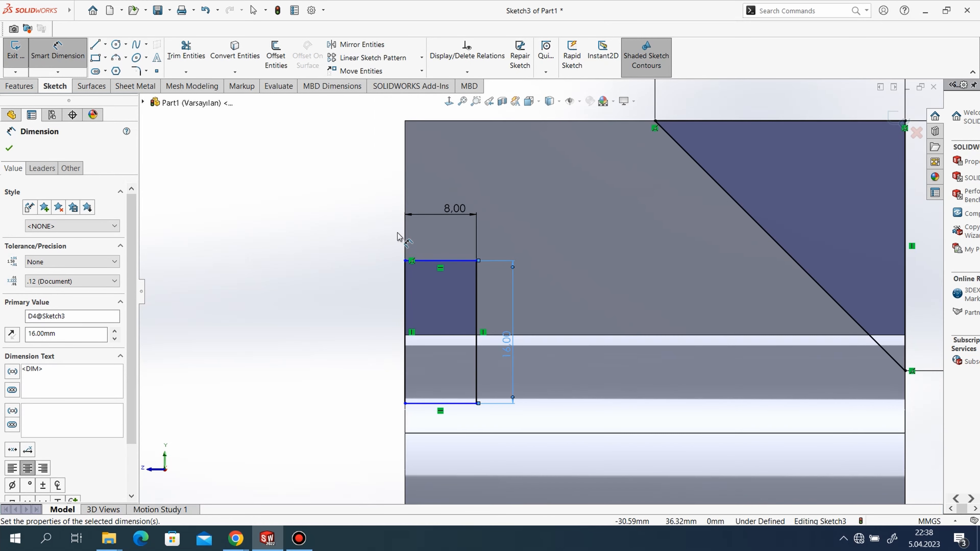
left_click(423, 261)
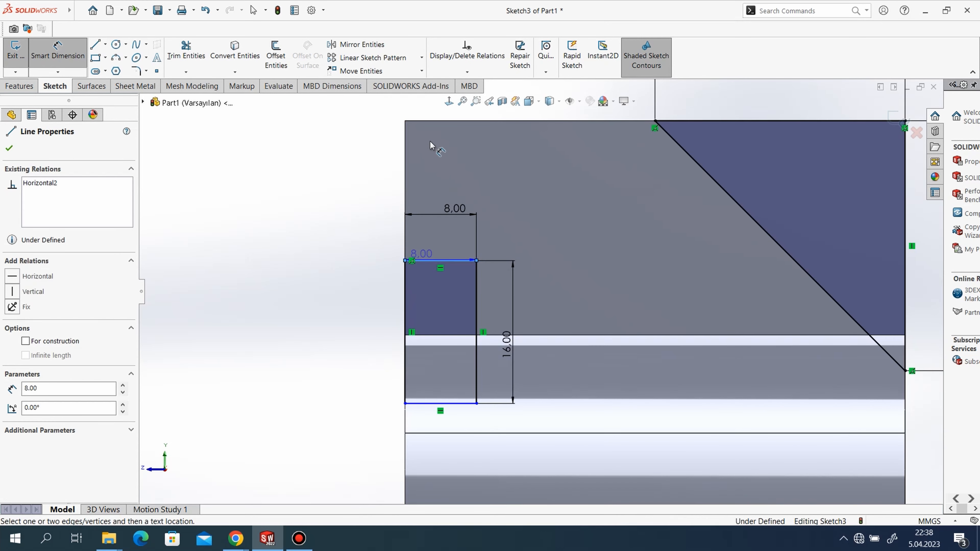
left_click(421, 121)
left_click(380, 182)
type("8")
key("Return")
Cut-extrude the triangle and rectangle through the upright with a Blind end condition and a depth of 56 mm
left_click(27, 91)
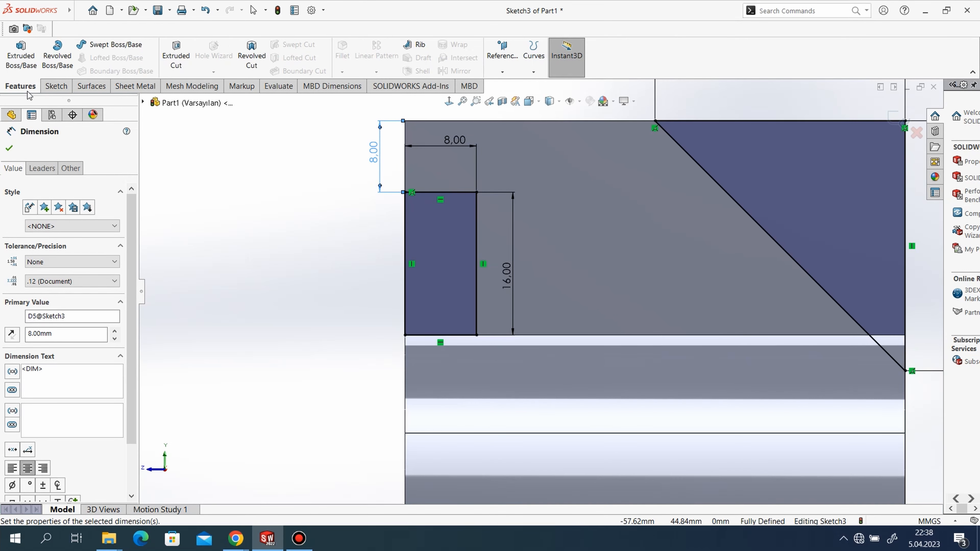
left_click(175, 57)
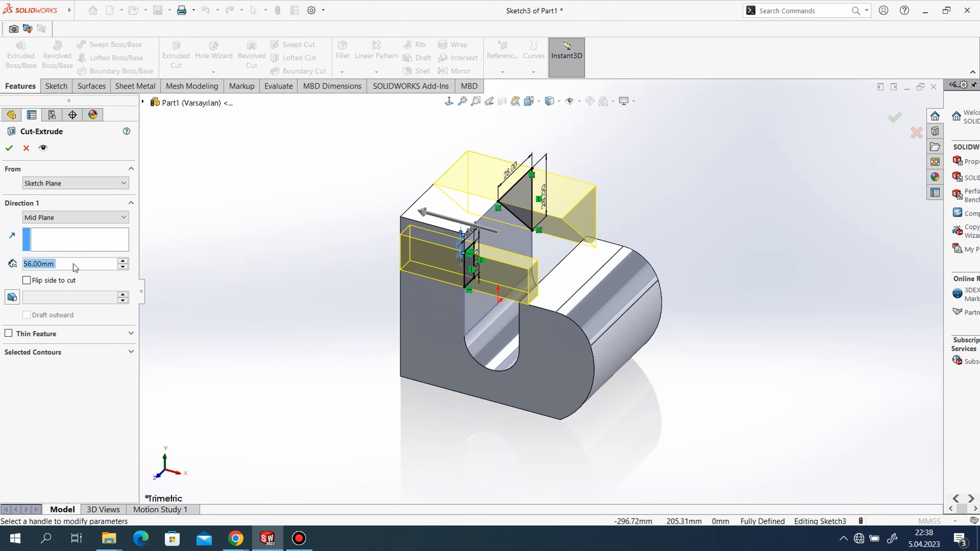
left_click(40, 207)
left_click(39, 204)
left_click(42, 218)
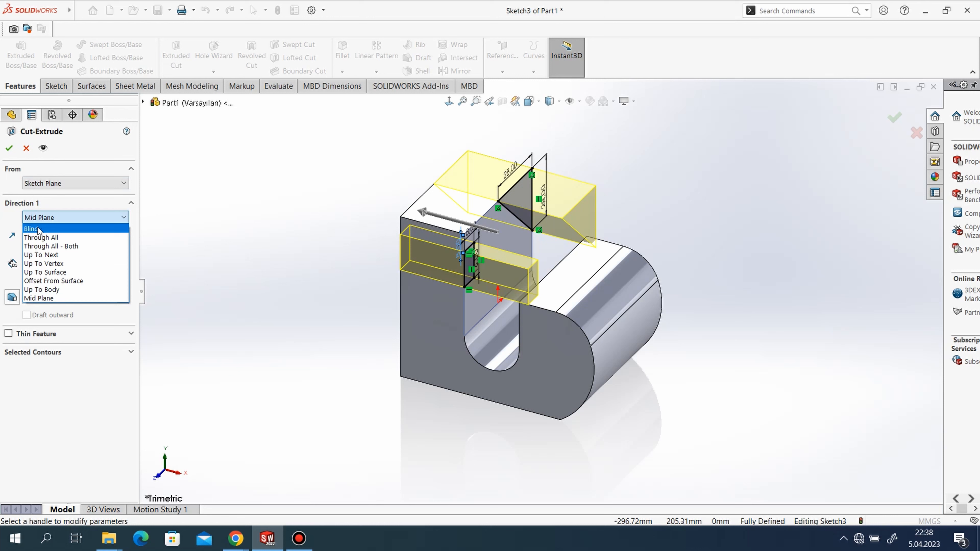
left_click(39, 230)
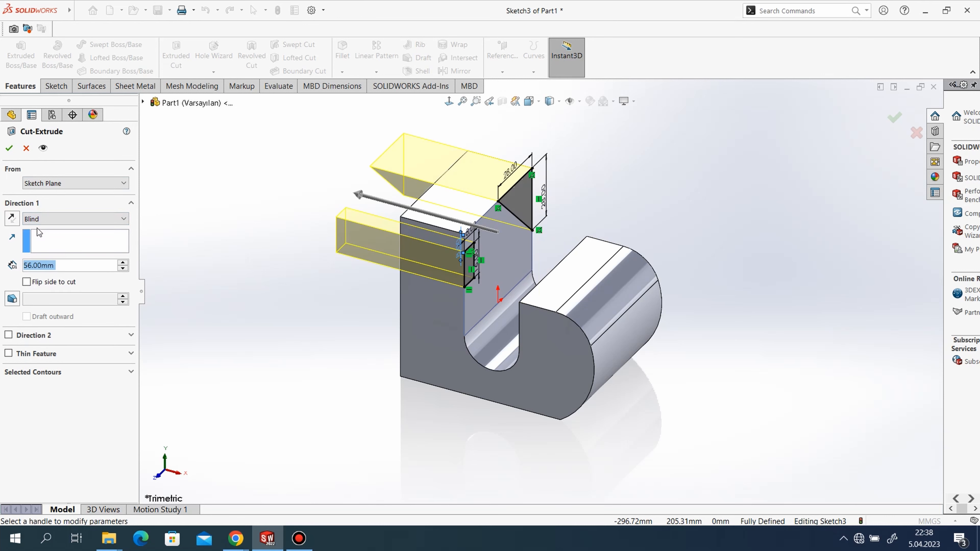
left_click(9, 148)
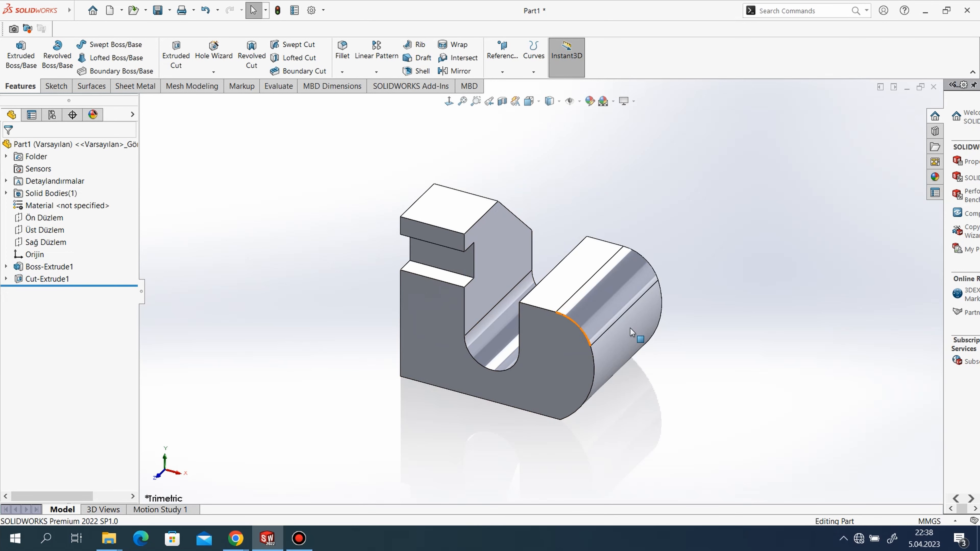
Apply a green colour to the whole part
scroll(631, 328, "up", 1)
scroll(615, 227, "down", 1)
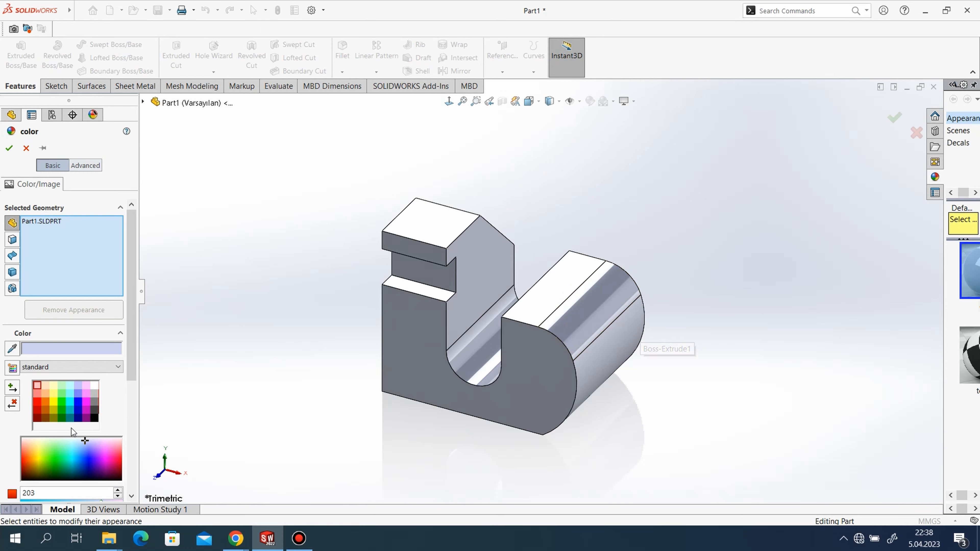
left_click(71, 459)
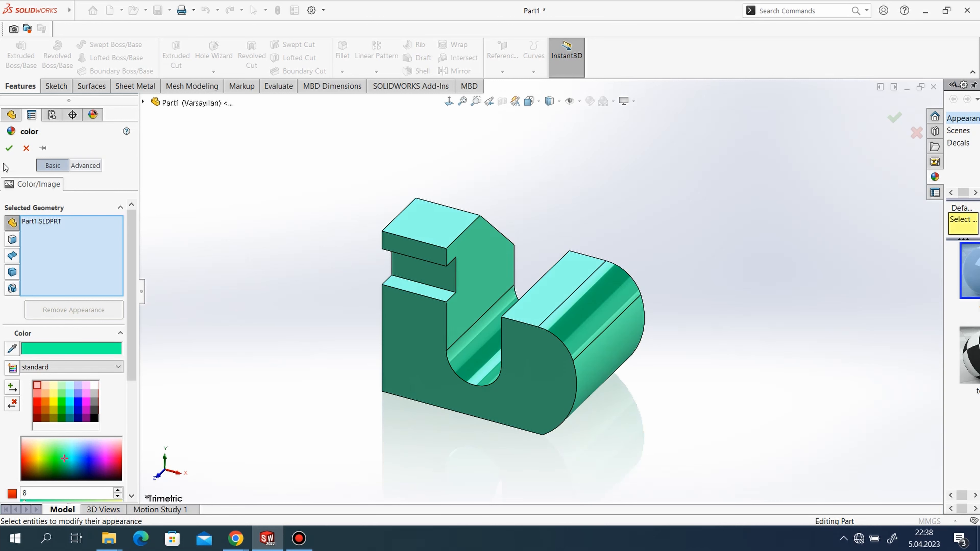
left_click(9, 149)
middle_click_drag(689, 359, 584, 340)
middle_click_drag(655, 384, 788, 376)
middle_click_drag(841, 359, 556, 386)
scroll(683, 380, "up", 1)
scroll(410, 187, "down", 1)
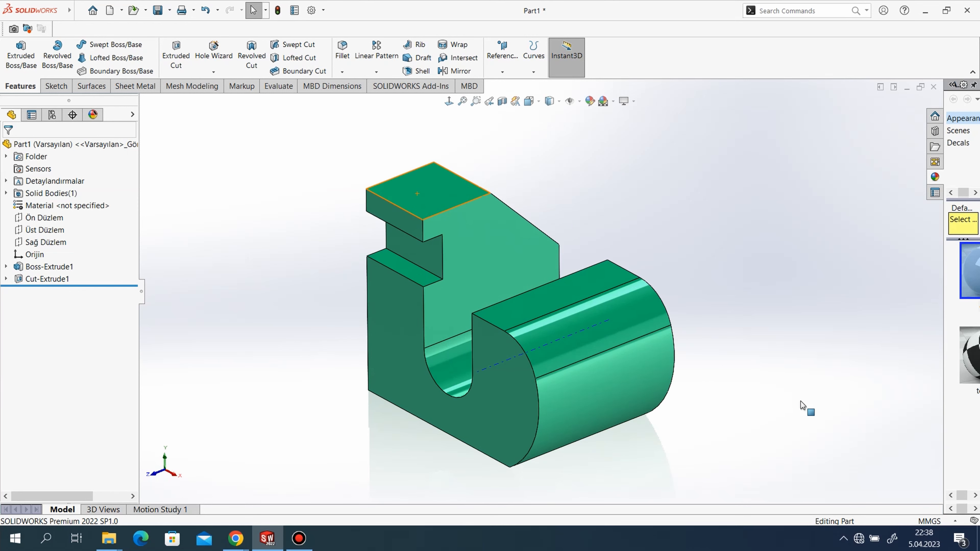